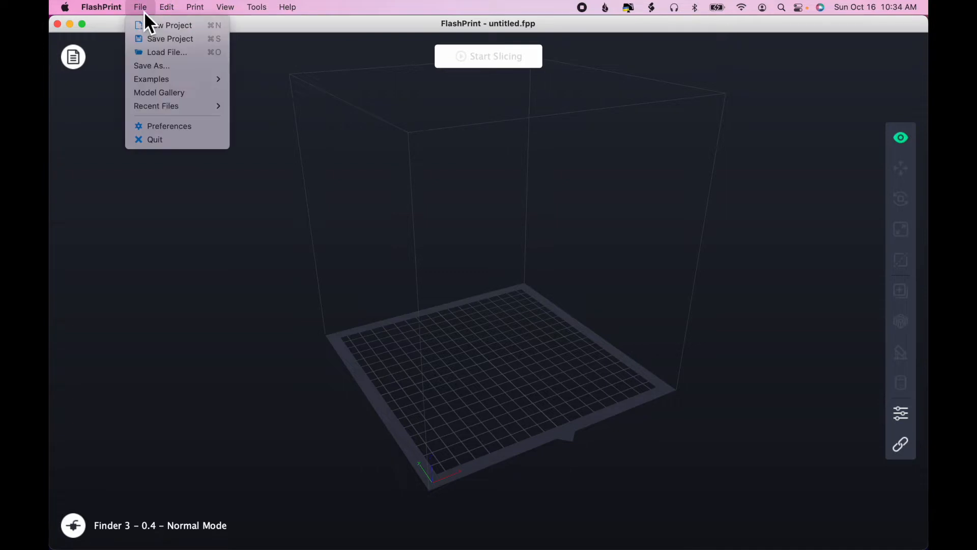
# - Load the 20mm_Box.stl example model onto the build plate
pyautogui.moveTo(172, 80)
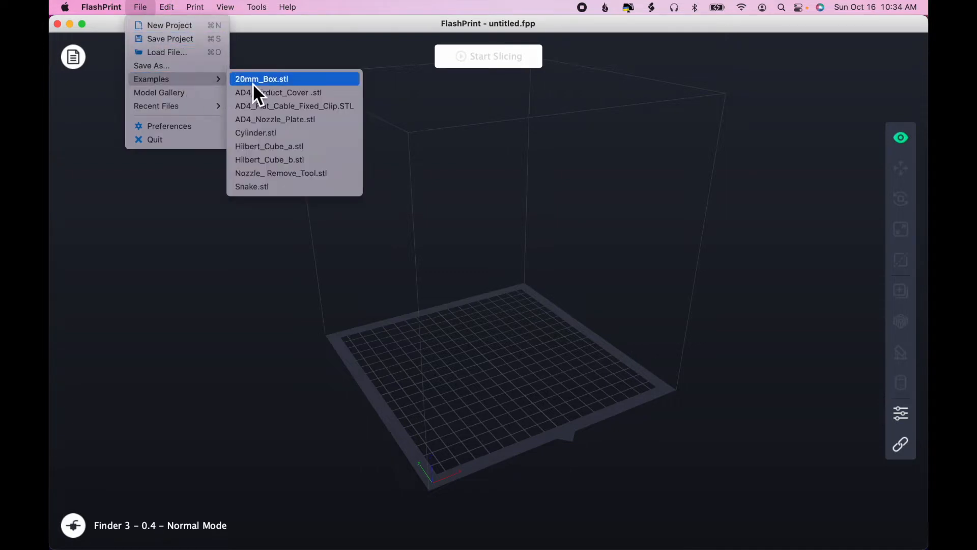
pyautogui.click(280, 82)
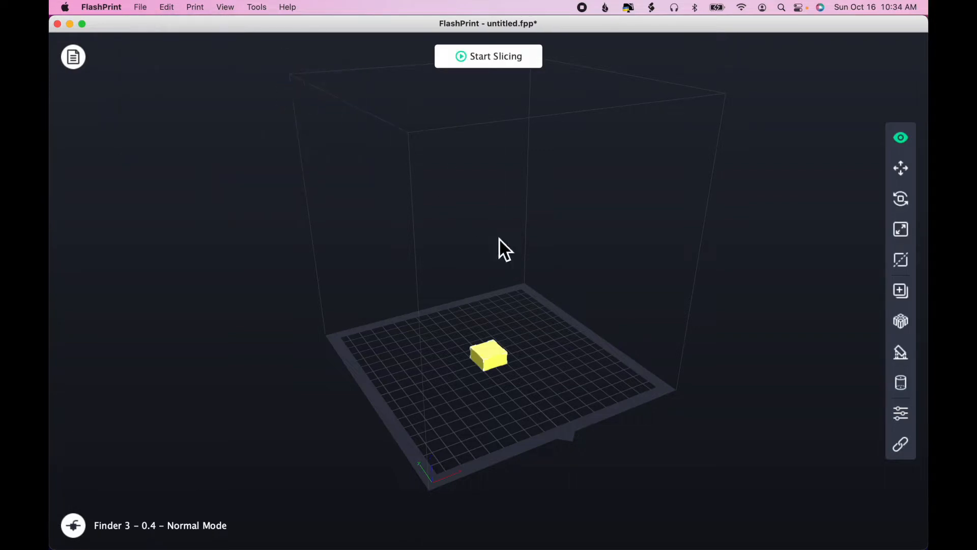
# - Examine the box on the build plate up close, from above and from underneath the platform
pyautogui.scroll(4, 592, 360)
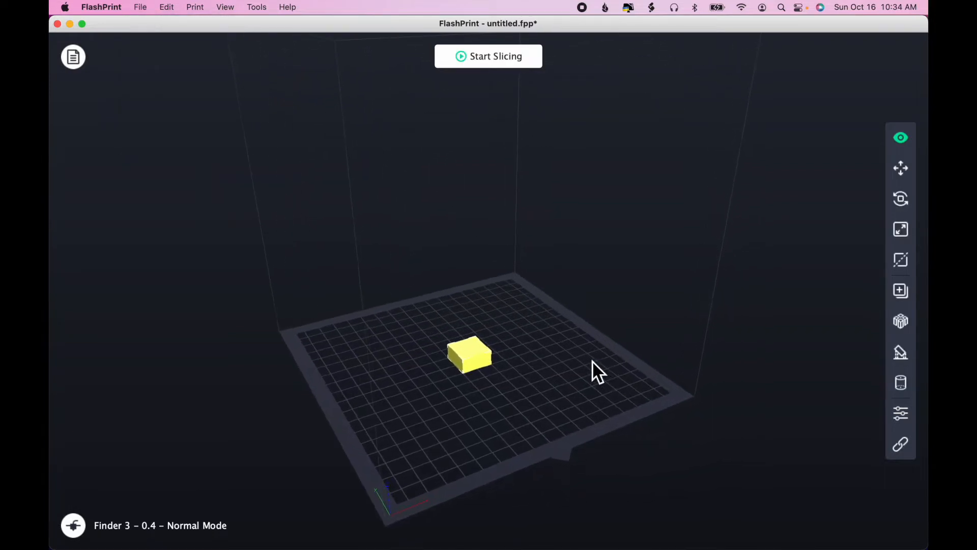
pyautogui.scroll(-2, 591, 360)
pyautogui.scroll(3, 592, 360)
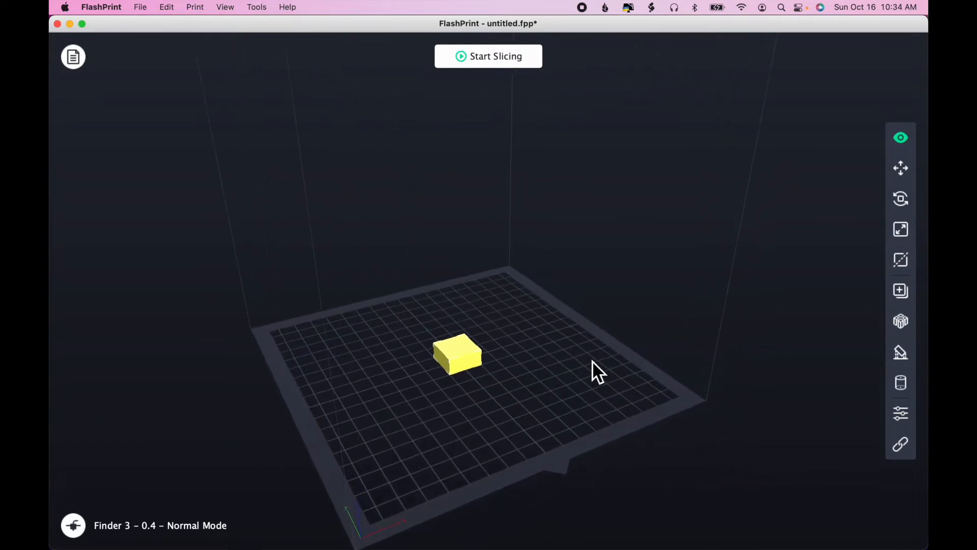
pyautogui.scroll(3, 592, 360)
pyautogui.scroll(-3, 592, 360)
pyautogui.scroll(1, 592, 360)
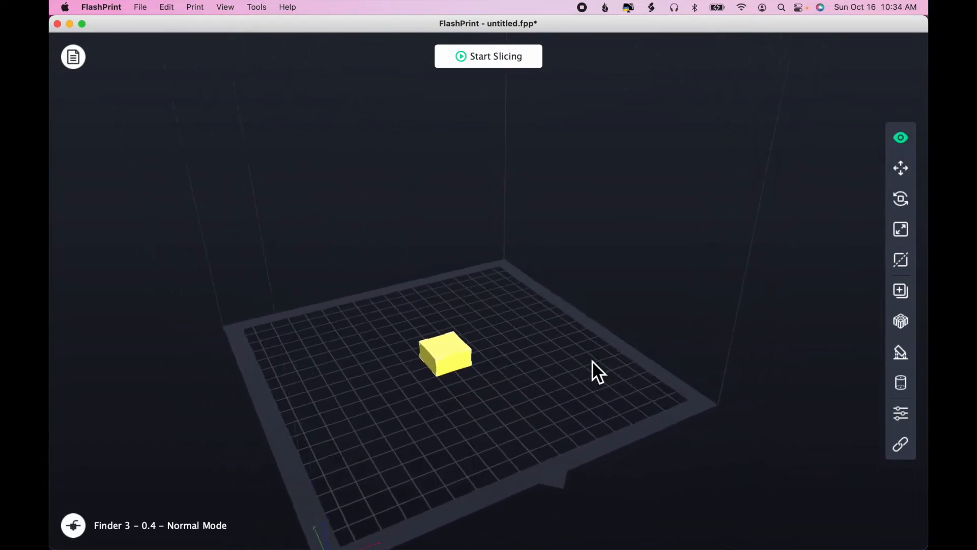
pyautogui.scroll(2, 592, 360)
pyautogui.scroll(-3, 591, 360)
pyautogui.scroll(3, 591, 360)
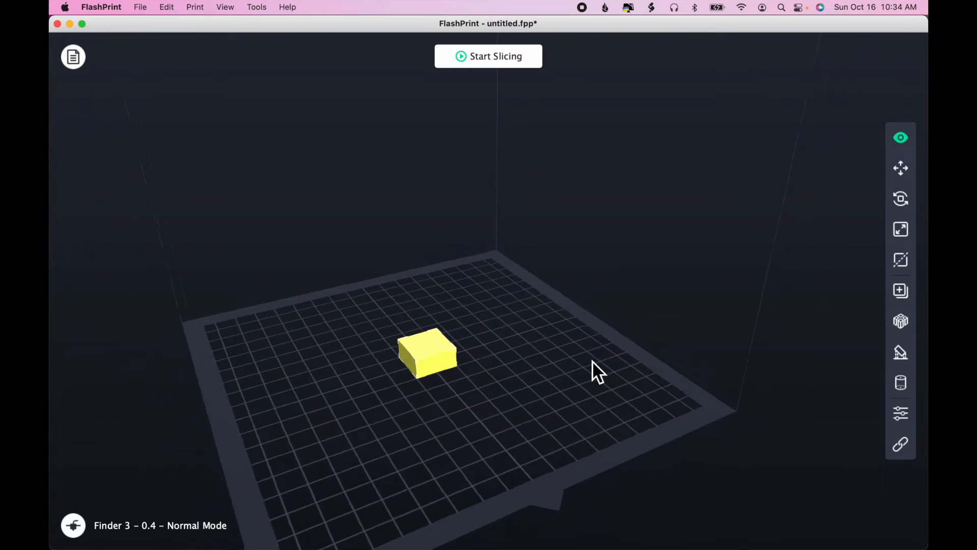
pyautogui.scroll(-2, 592, 361)
pyautogui.scroll(1, 591, 360)
pyautogui.scroll(-1, 592, 361)
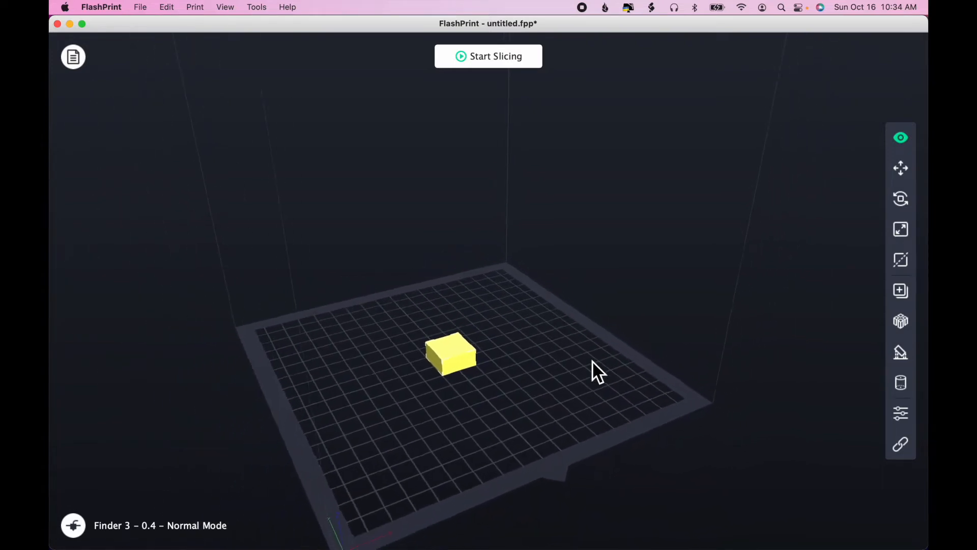
pyautogui.scroll(-1, 592, 360)
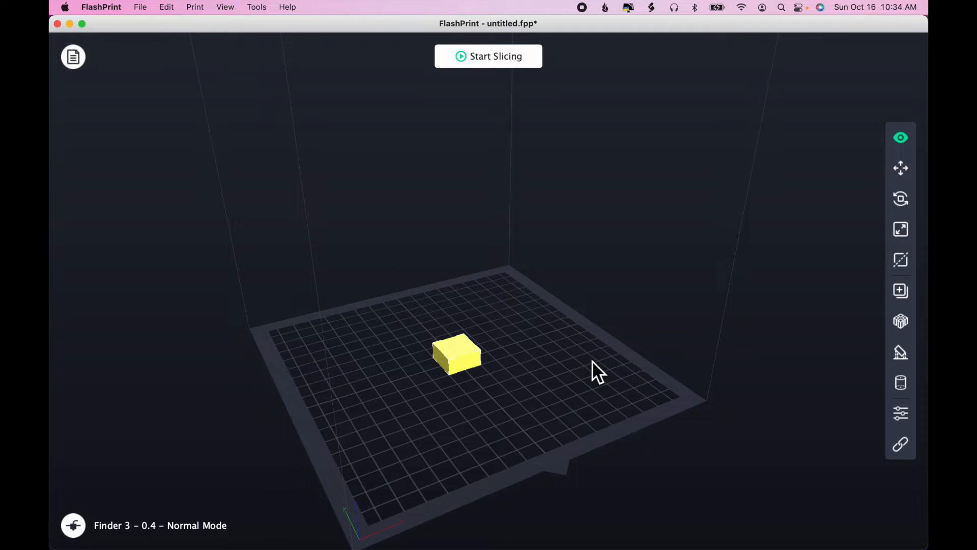
pyautogui.moveTo(503, 402); pyautogui.dragTo(509, 352)
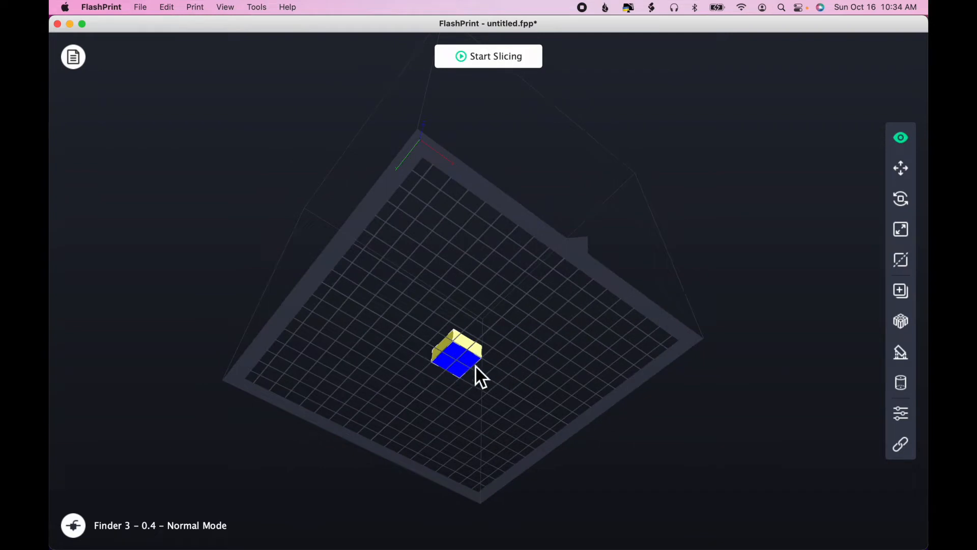
pyautogui.moveTo(540, 344); pyautogui.dragTo(534, 400)
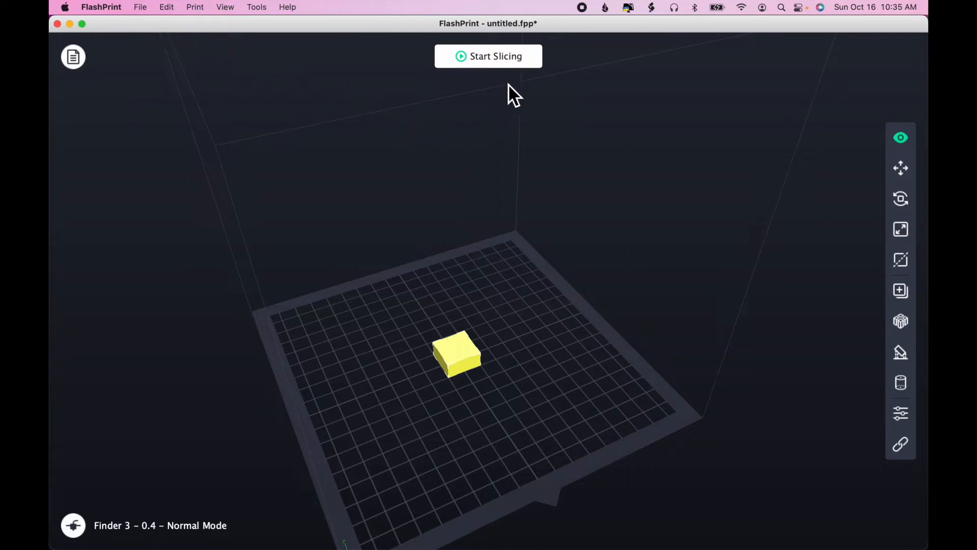
# - Open the slicing settings and review Basic Mode and the Expert Mode General, Shells, Infill and Printer settings
pyautogui.click(509, 58)
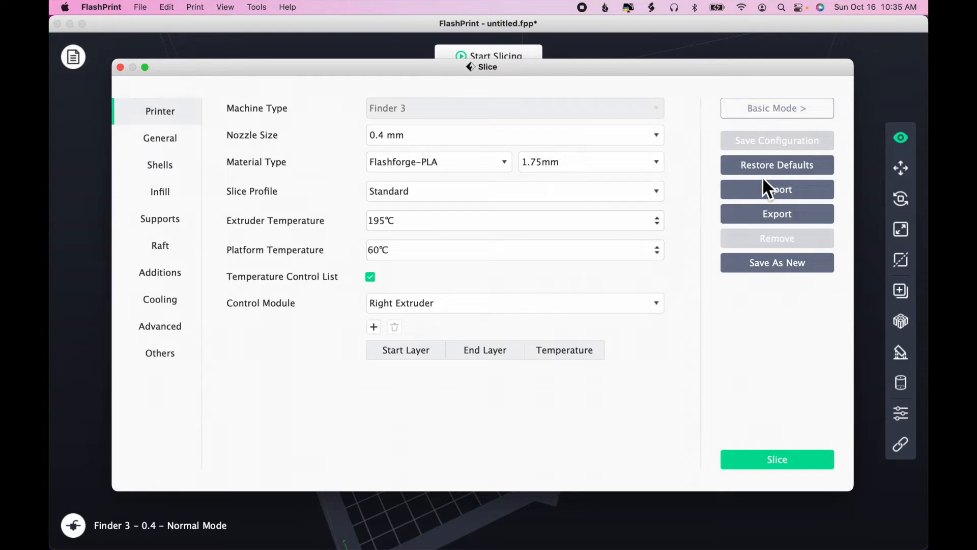
pyautogui.click(774, 109)
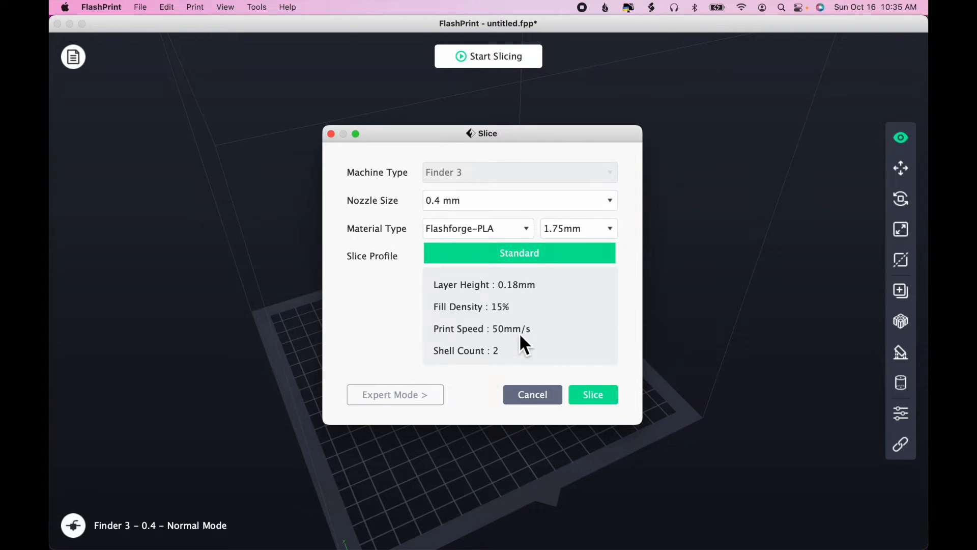
pyautogui.click(396, 400)
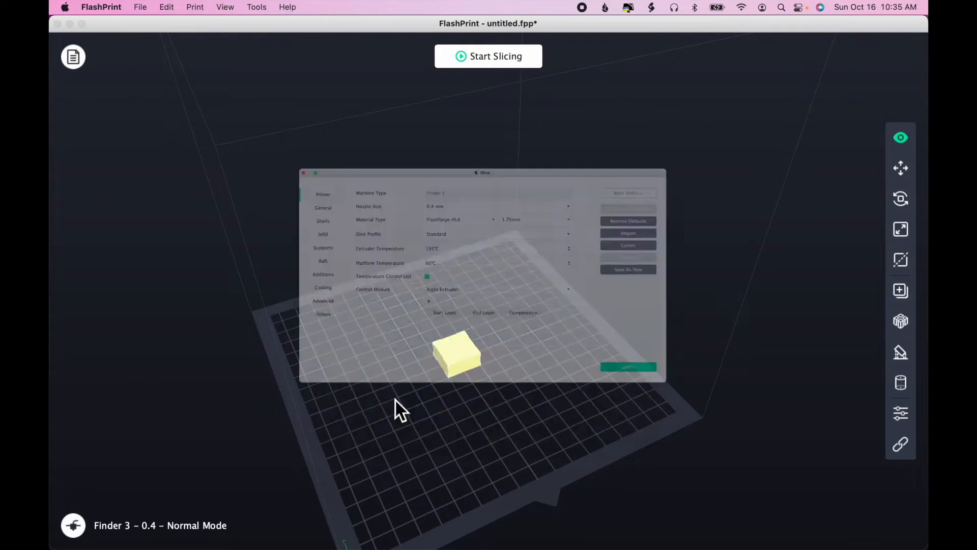
pyautogui.click(168, 143)
pyautogui.click(167, 167)
pyautogui.click(170, 192)
pyautogui.click(171, 169)
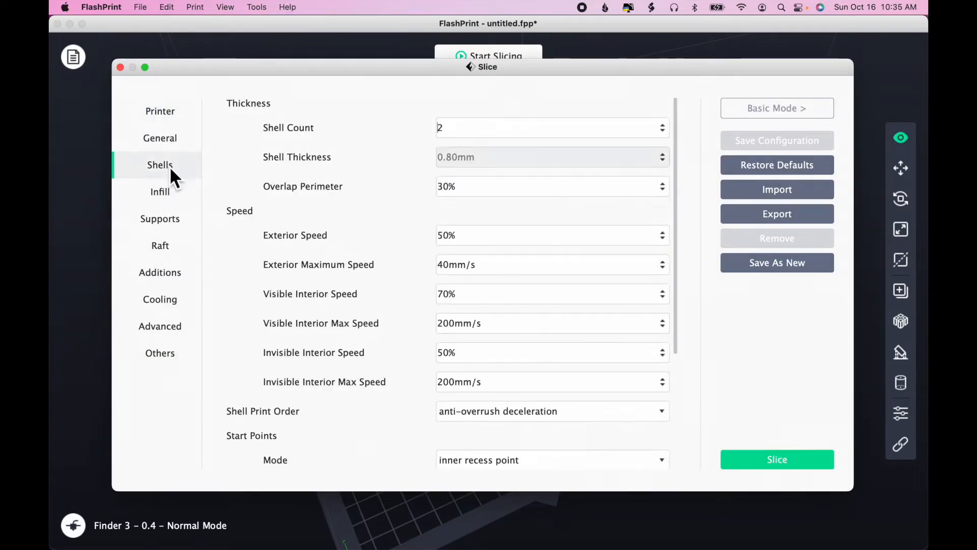
pyautogui.click(171, 122)
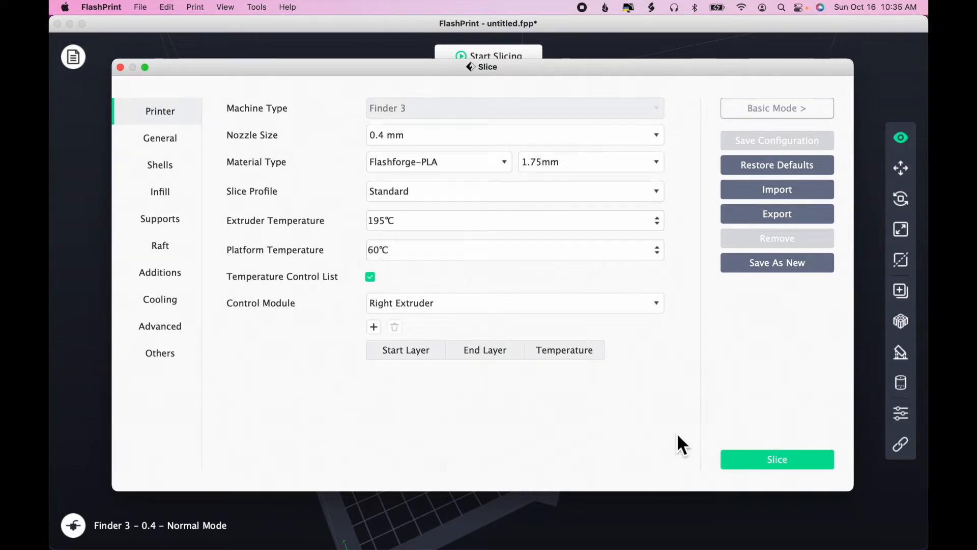
# - Slice the box with the Standard profile and open the slice preview for a close look at the model
pyautogui.click(790, 462)
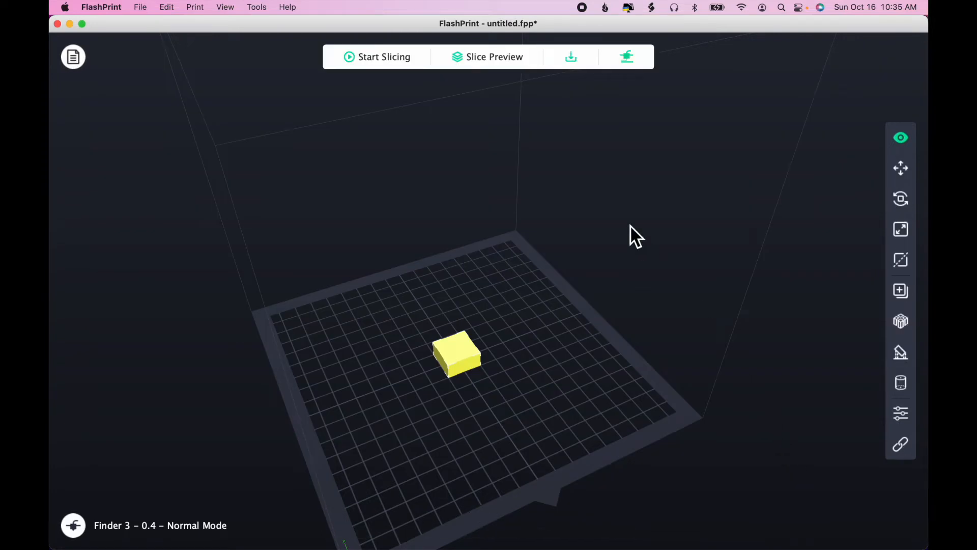
pyautogui.click(482, 64)
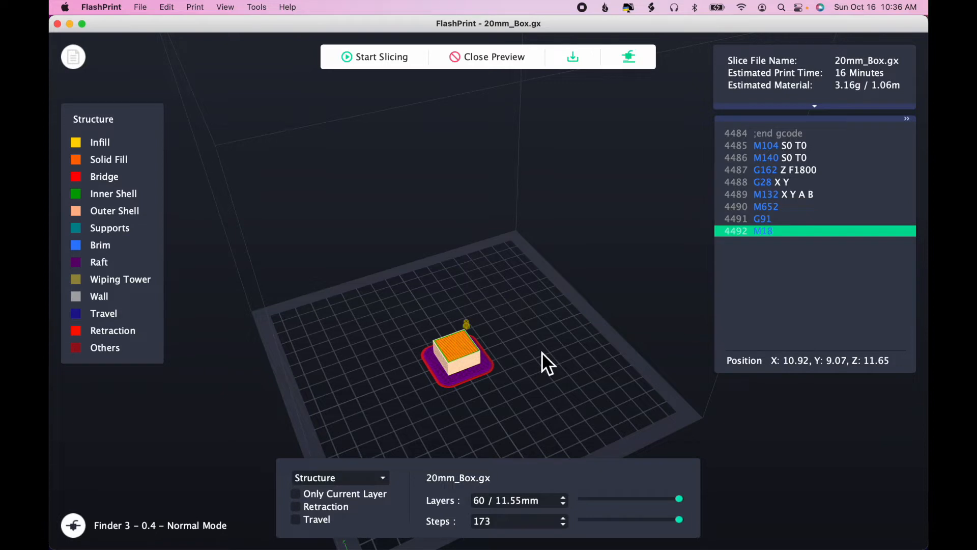
pyautogui.scroll(5, 541, 352)
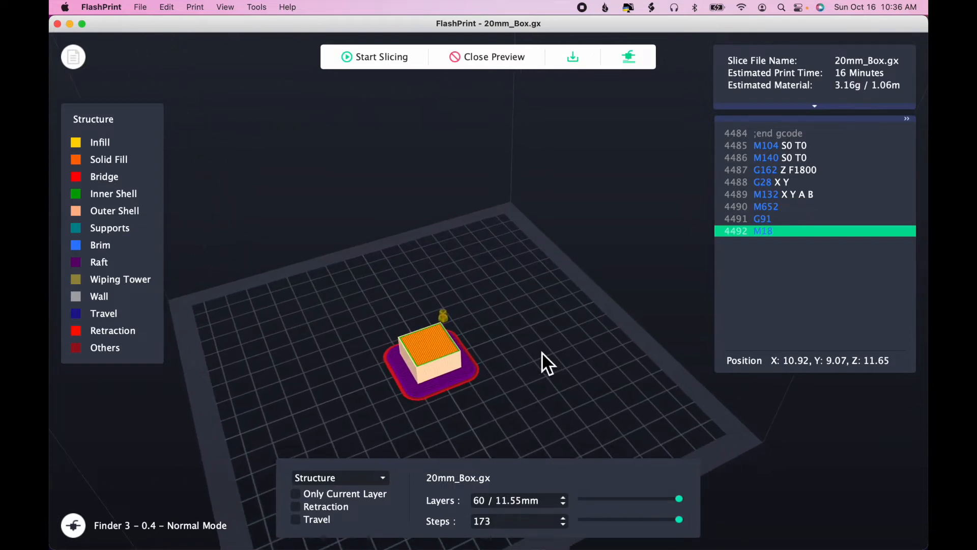
pyautogui.scroll(2, 541, 352)
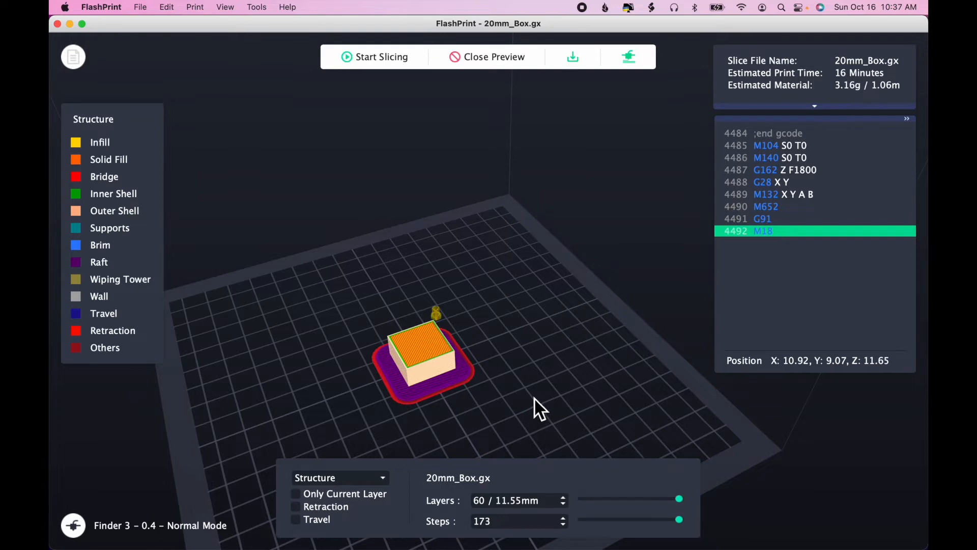
pyautogui.moveTo(540, 393)
pyautogui.mouseDown()
pyautogui.moveTo(541, 368)
pyautogui.moveTo(538, 391)
pyautogui.mouseUp()
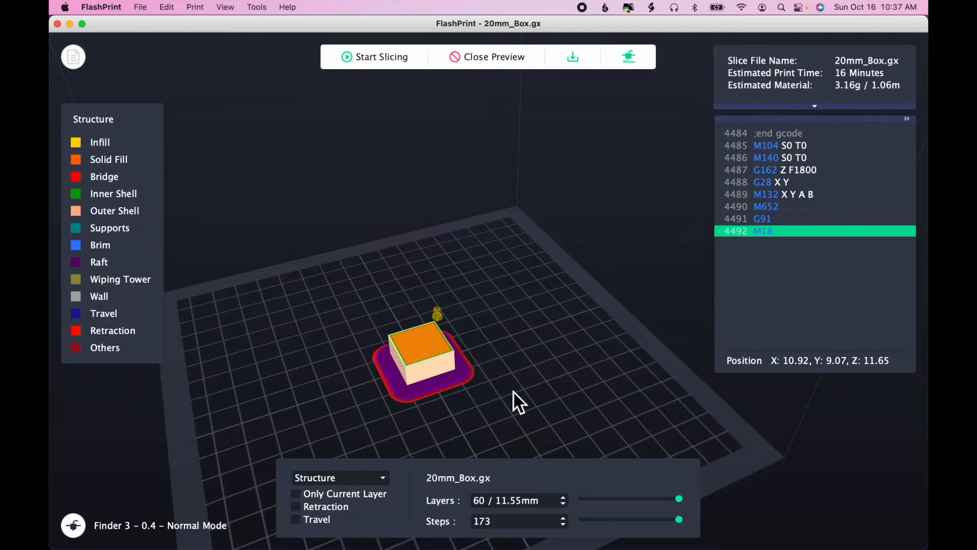
pyautogui.scroll(3, 512, 391)
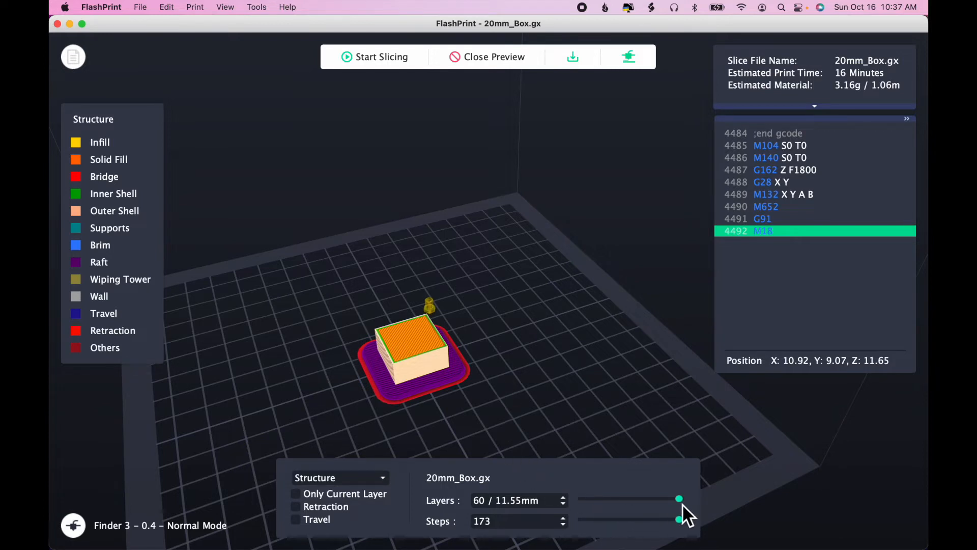
# - Inspect the sliced box layer by layer, going down to layer 1 and back up through layers 6, 26 and 50
pyautogui.moveTo(683, 500)
pyautogui.mouseDown()
pyautogui.moveTo(588, 500)
pyautogui.moveTo(665, 494)
pyautogui.mouseUp()
pyautogui.moveTo(668, 493); pyautogui.dragTo(581, 509)
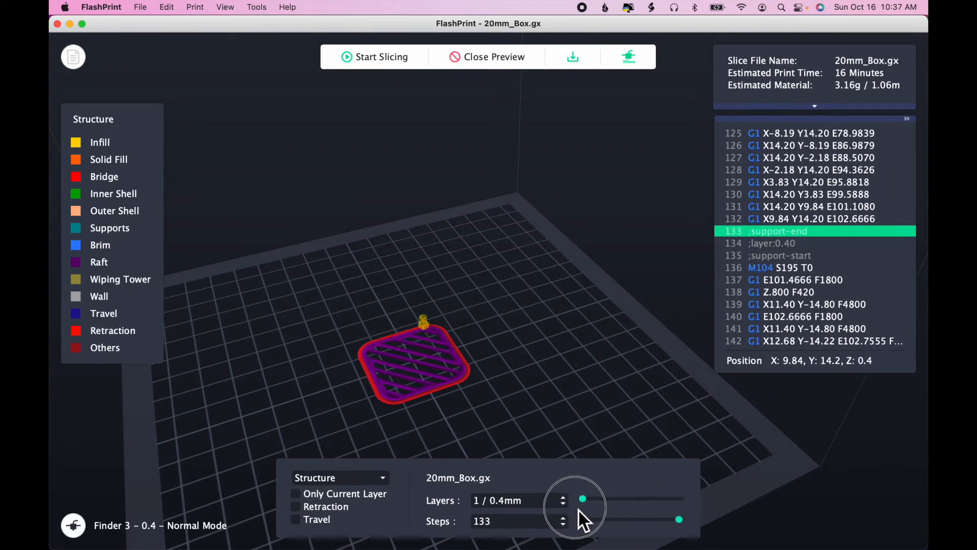
pyautogui.moveTo(581, 506); pyautogui.dragTo(596, 507)
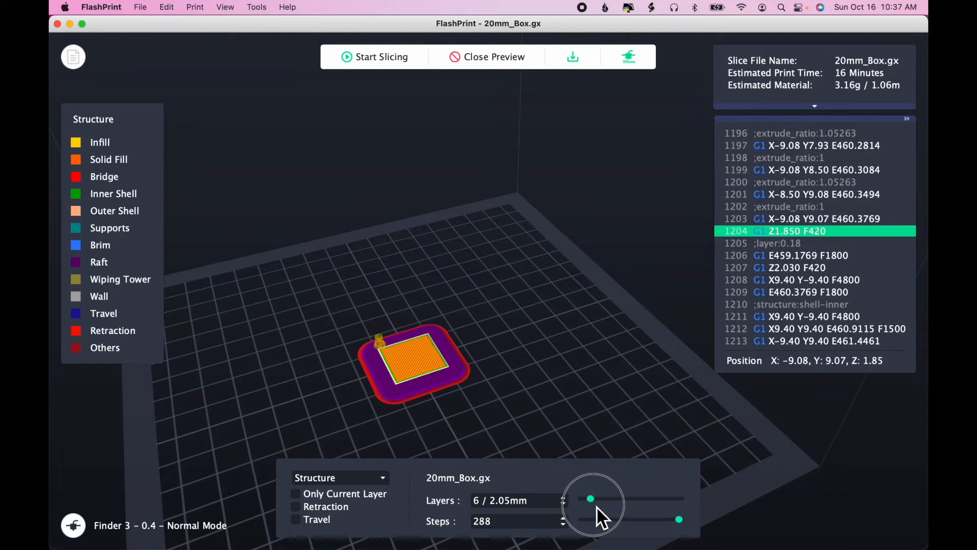
pyautogui.moveTo(596, 507); pyautogui.dragTo(627, 505)
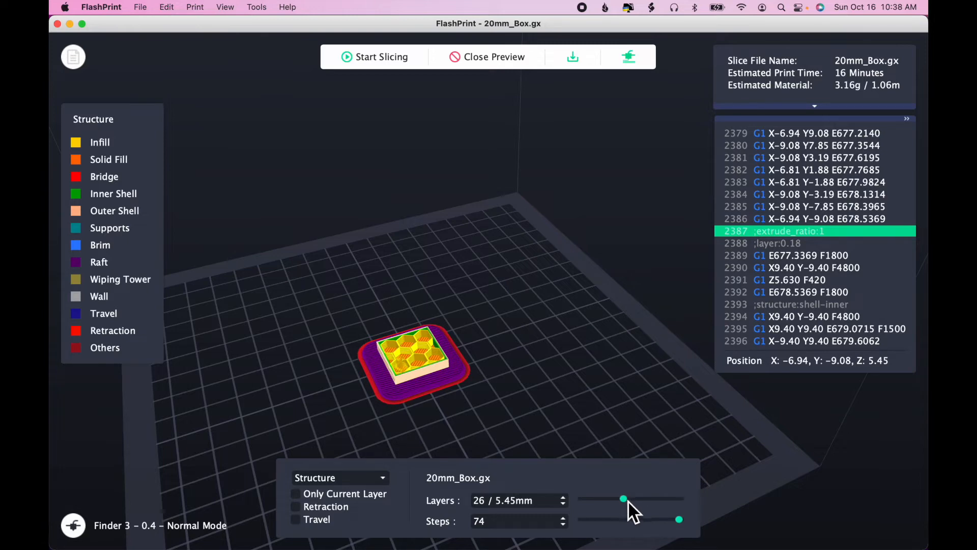
pyautogui.moveTo(628, 501); pyautogui.dragTo(663, 500)
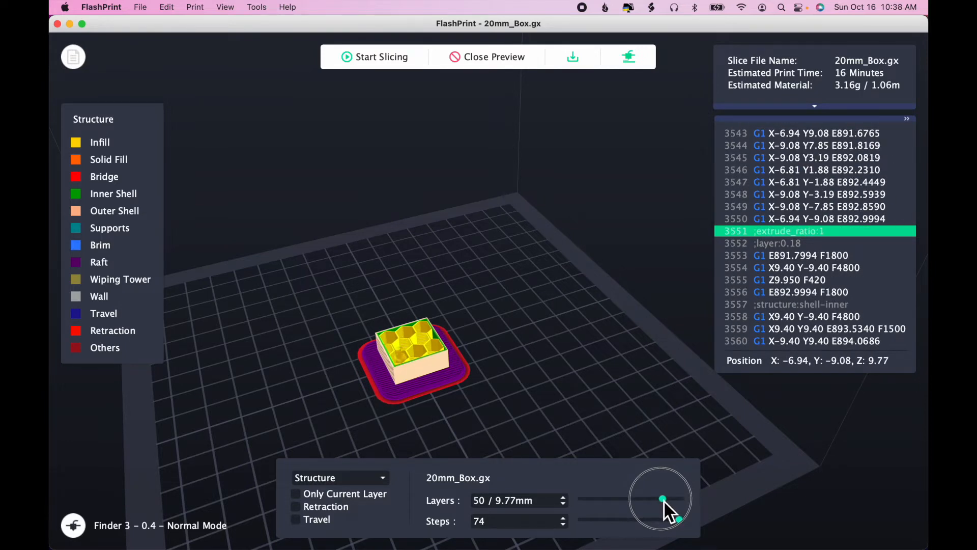
pyautogui.moveTo(664, 500); pyautogui.dragTo(663, 500)
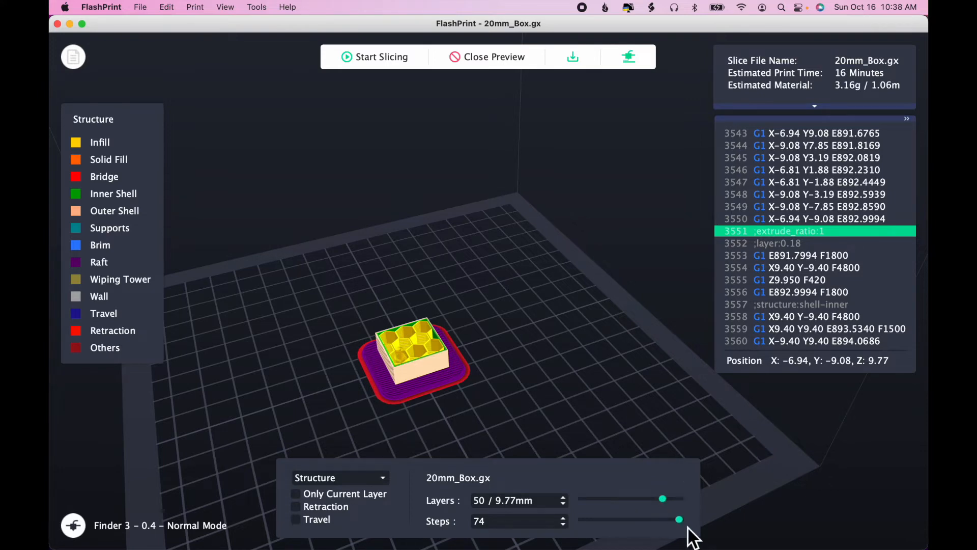
# - Inspect layer 50 at step 30 and return the preview to the complete box at layer 60
pyautogui.moveTo(683, 524)
pyautogui.mouseDown()
pyautogui.moveTo(584, 522)
pyautogui.moveTo(690, 522)
pyautogui.mouseUp()
pyautogui.moveTo(681, 520); pyautogui.dragTo(625, 515)
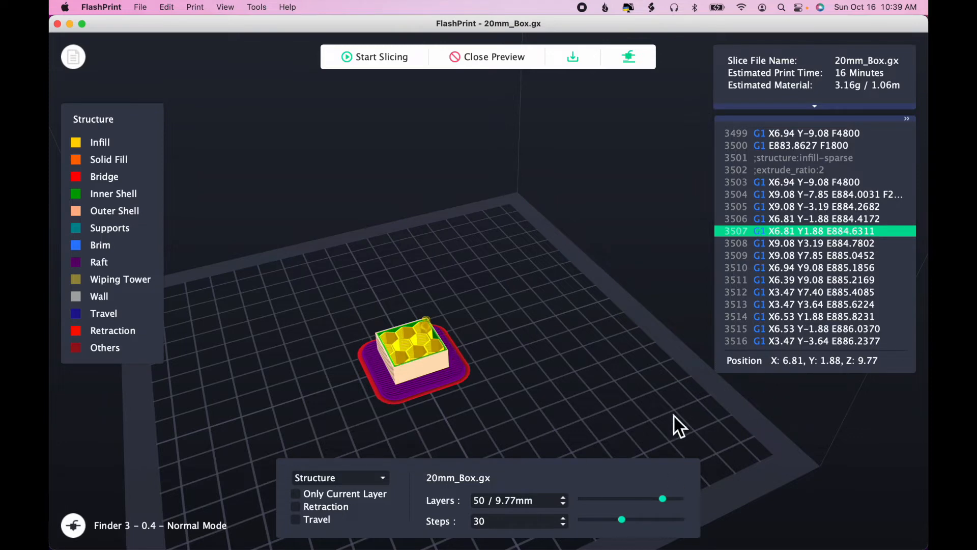
pyautogui.moveTo(623, 520); pyautogui.dragTo(668, 497)
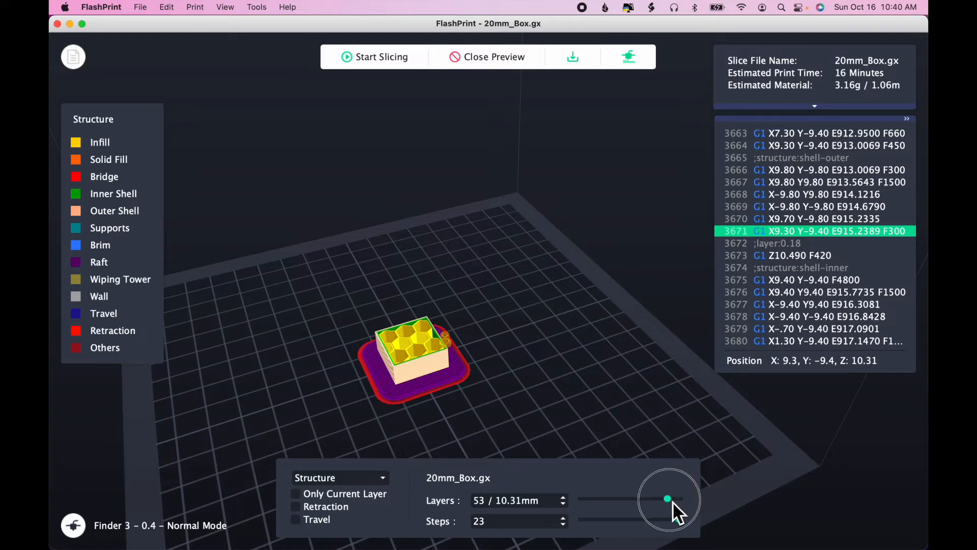
pyautogui.moveTo(672, 501); pyautogui.dragTo(685, 501)
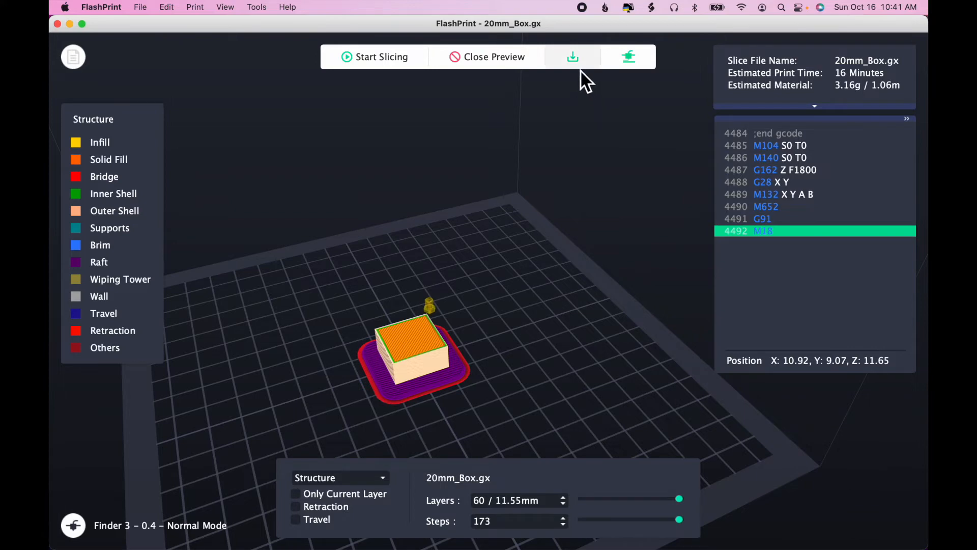
# - Save the sliced file to the USB drive as 20mm_Box_16m in .gx format
pyautogui.click(573, 58)
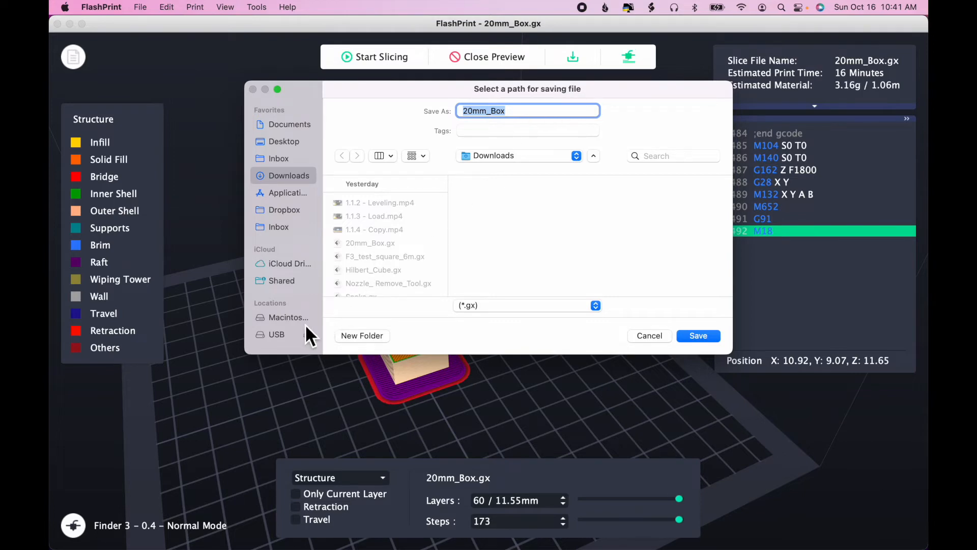
pyautogui.click(281, 338)
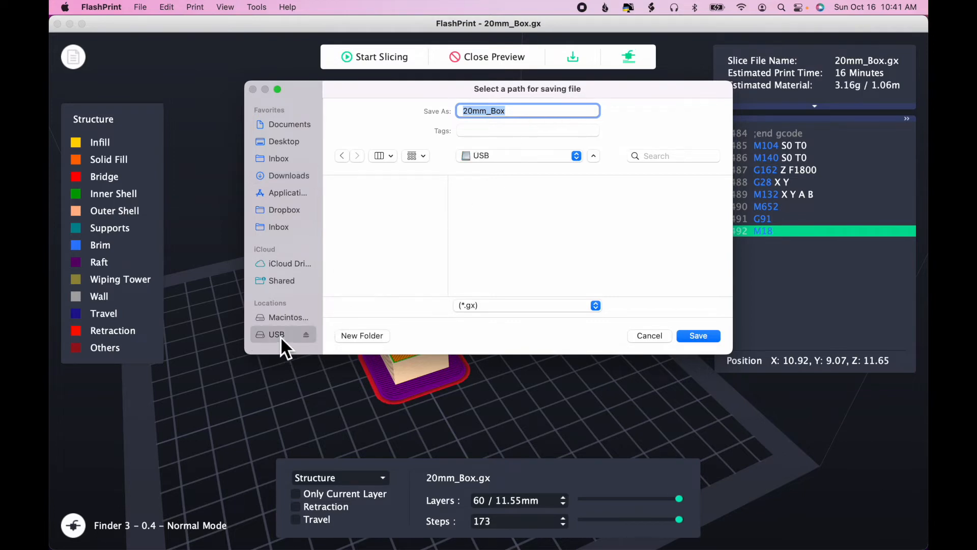
pyautogui.click(538, 115)
pyautogui.write('_16m')
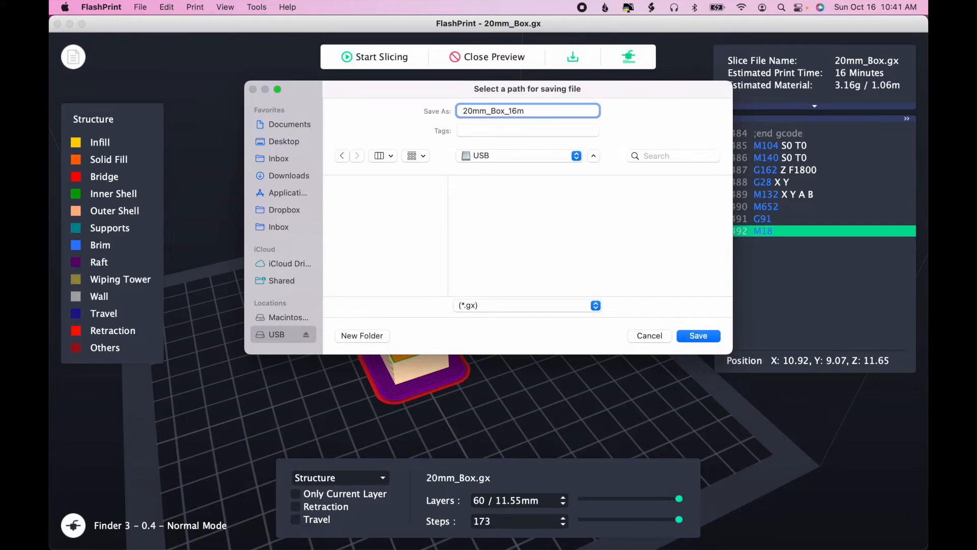
pyautogui.click(699, 337)
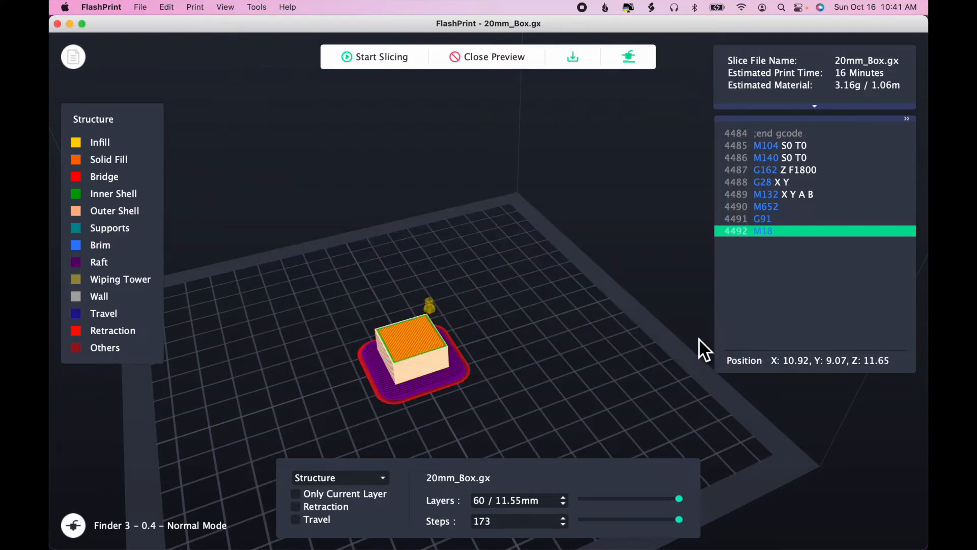
# - Switch to Finder, check 20mm_Box_16m.gx on the USB drive and eject the drive
pyautogui.press('super+Tab')
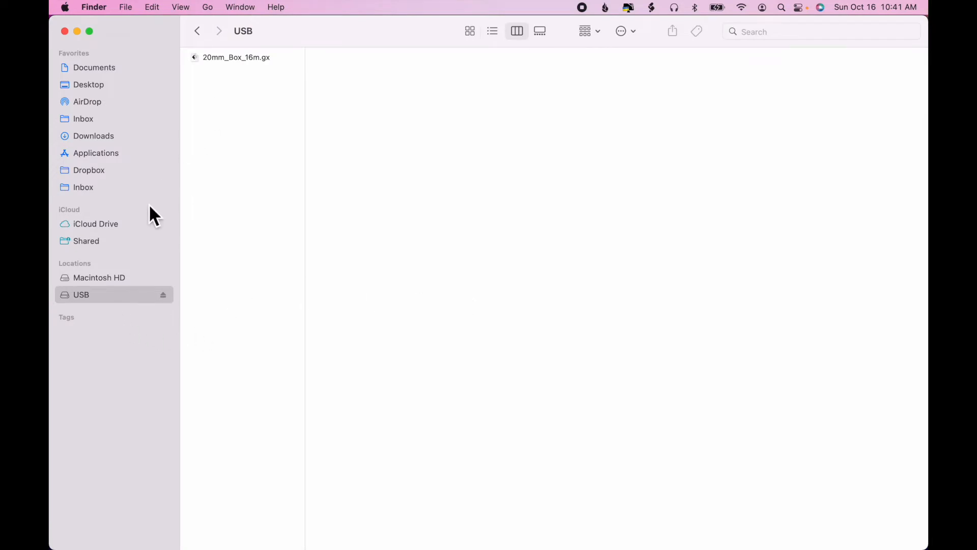
pyautogui.click(259, 59)
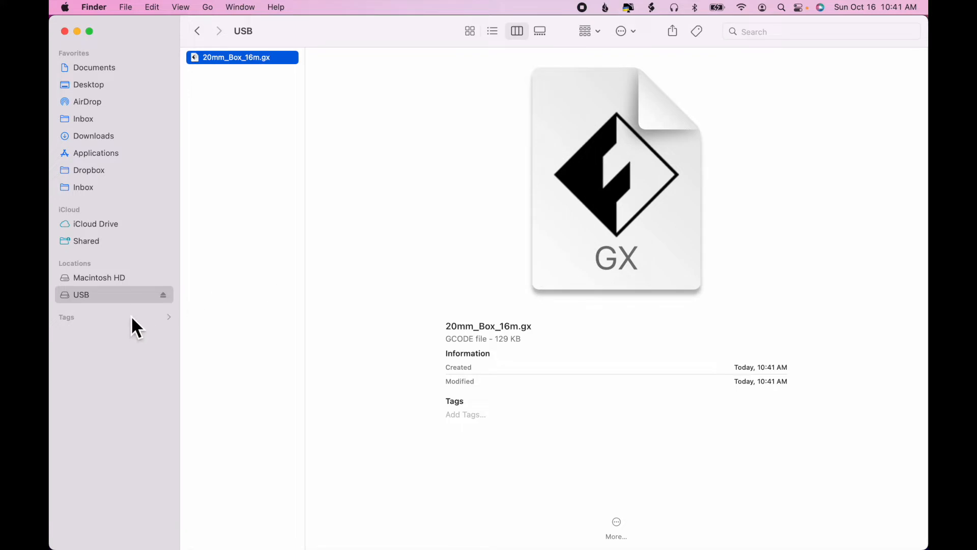
pyautogui.click(164, 296)
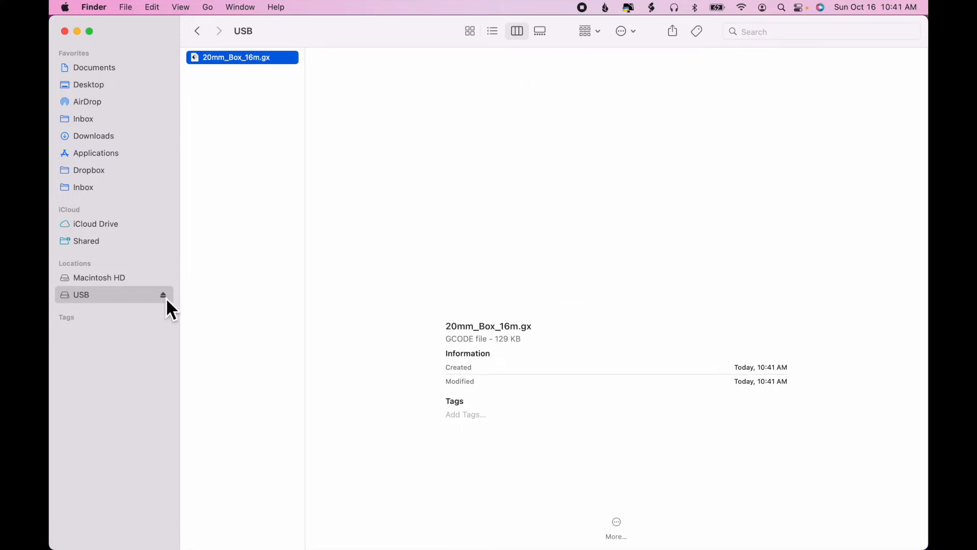